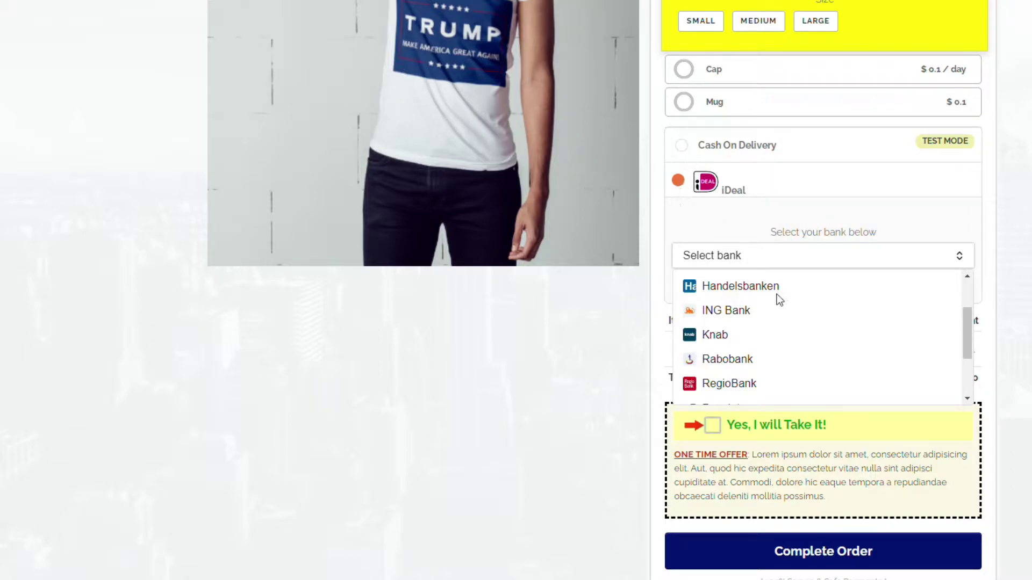
# - Scroll through the iDeal bank options in the order form's Select bank list
pyautogui.scroll(-2, 769, 306)
pyautogui.scroll(-1, 753, 325)
pyautogui.scroll(5, 758, 340)
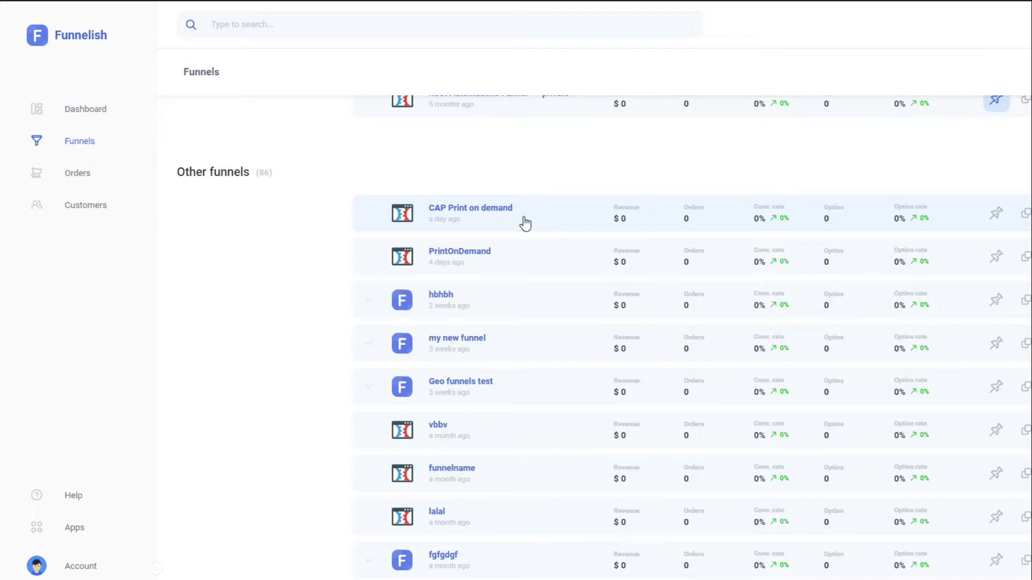
pyautogui.click(525, 223)
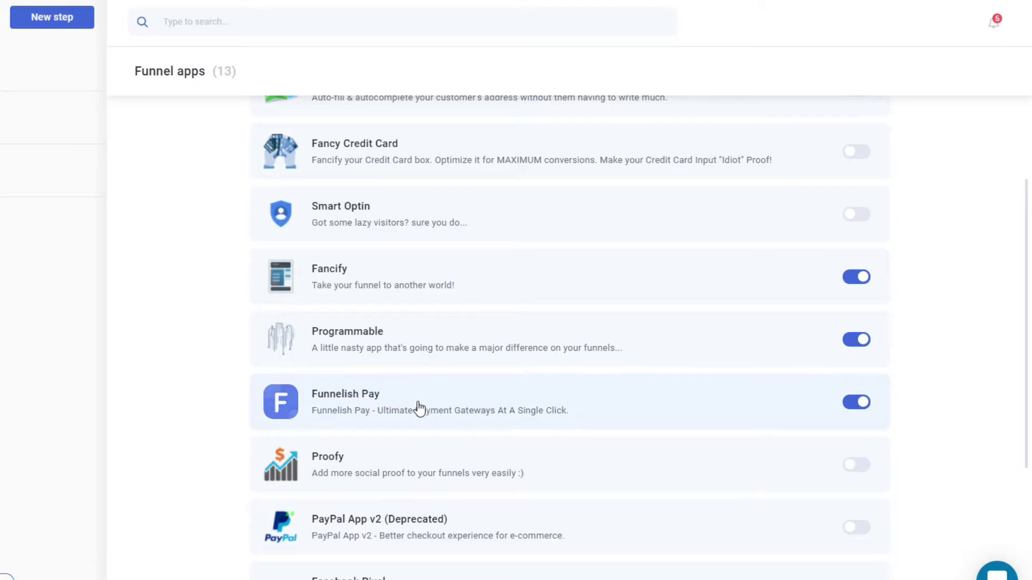
pyautogui.scroll(-2, 482, 410)
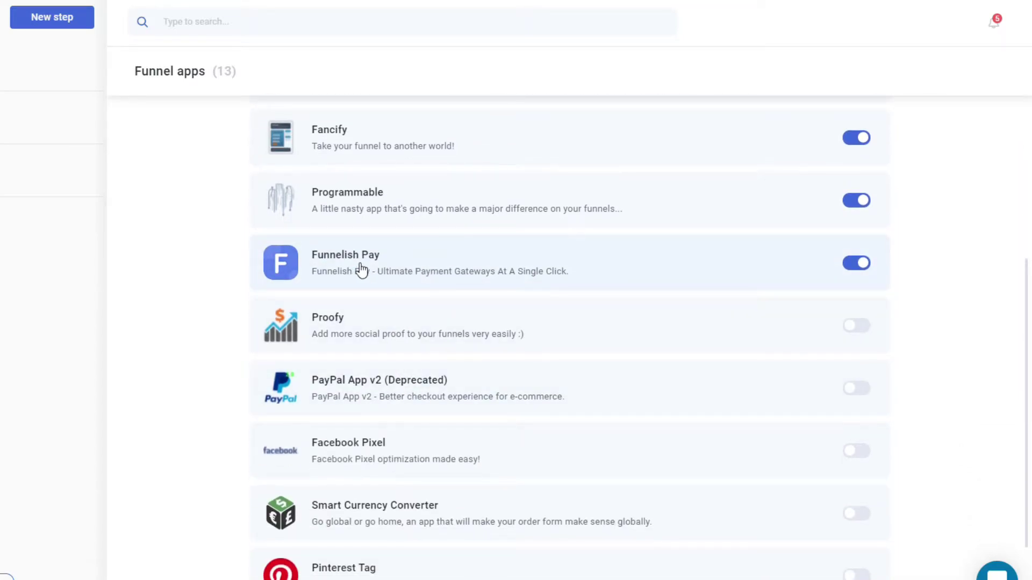
# - Open the Funnelish Pay app settings and toggle it off and back on
pyautogui.click(361, 270)
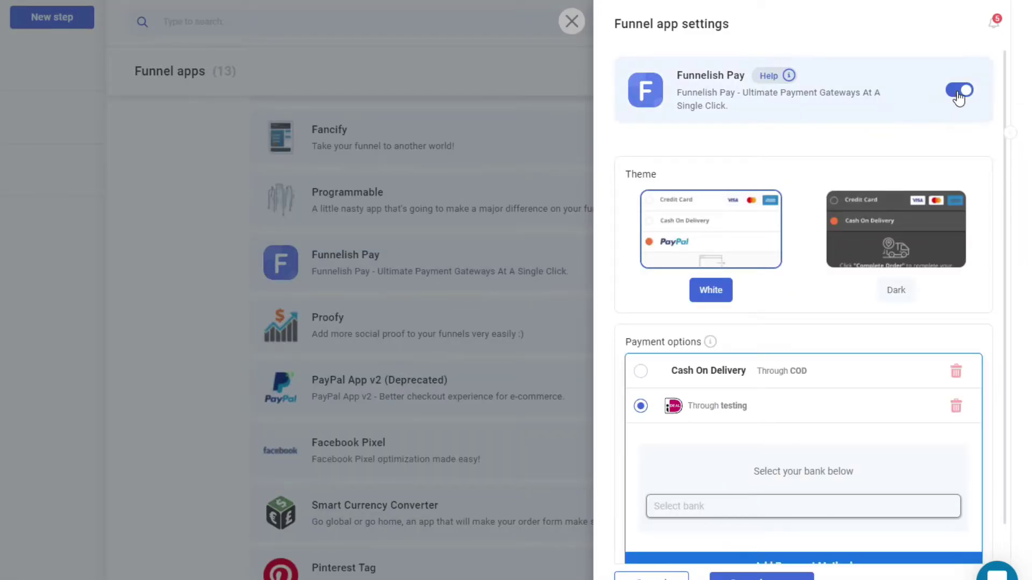
pyautogui.click(959, 94)
pyautogui.click(959, 94)
# - Preview the Dark checkout theme twice, leaving the White theme selected
pyautogui.click(859, 224)
pyautogui.click(680, 232)
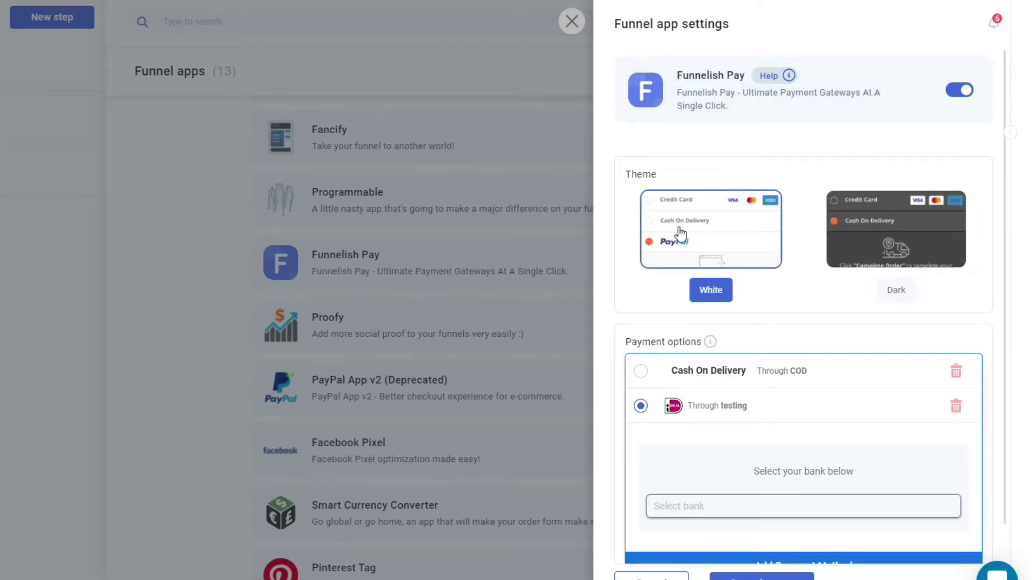
pyautogui.click(895, 298)
pyautogui.click(709, 290)
# - Delete the 'through testing' iDeal option and start a new iDEAL payment gateway
pyautogui.click(960, 415)
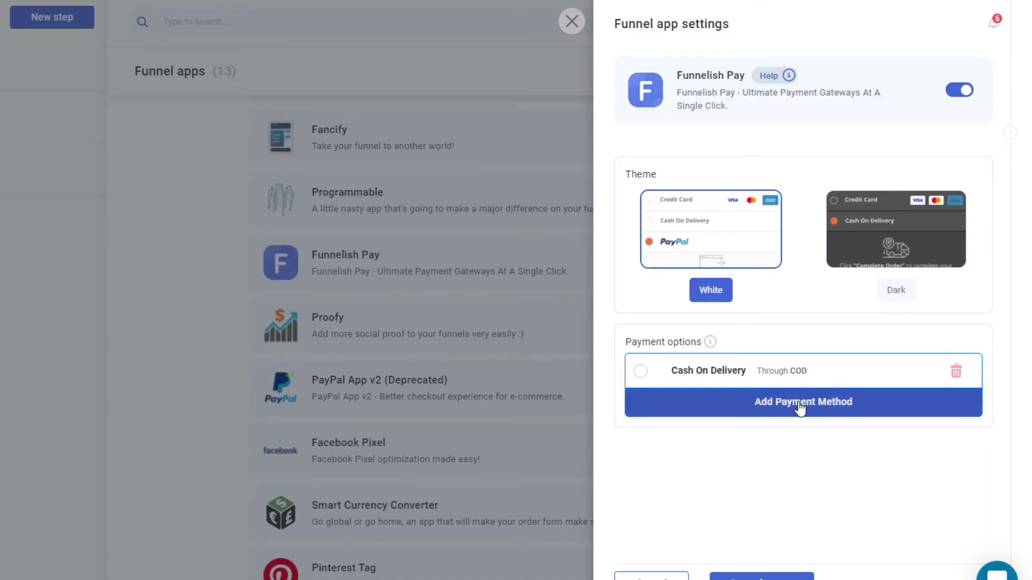
pyautogui.click(799, 409)
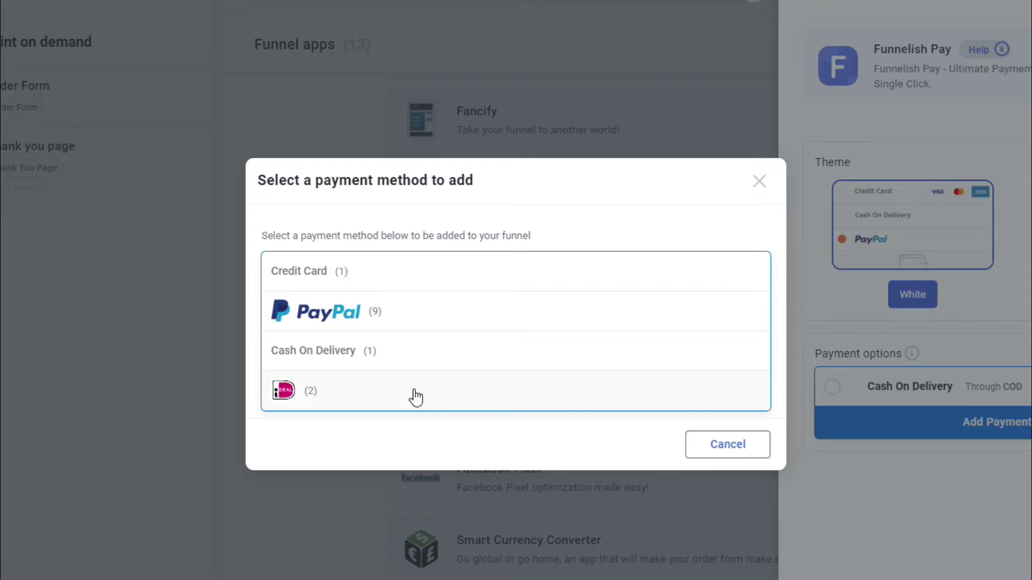
pyautogui.click(416, 398)
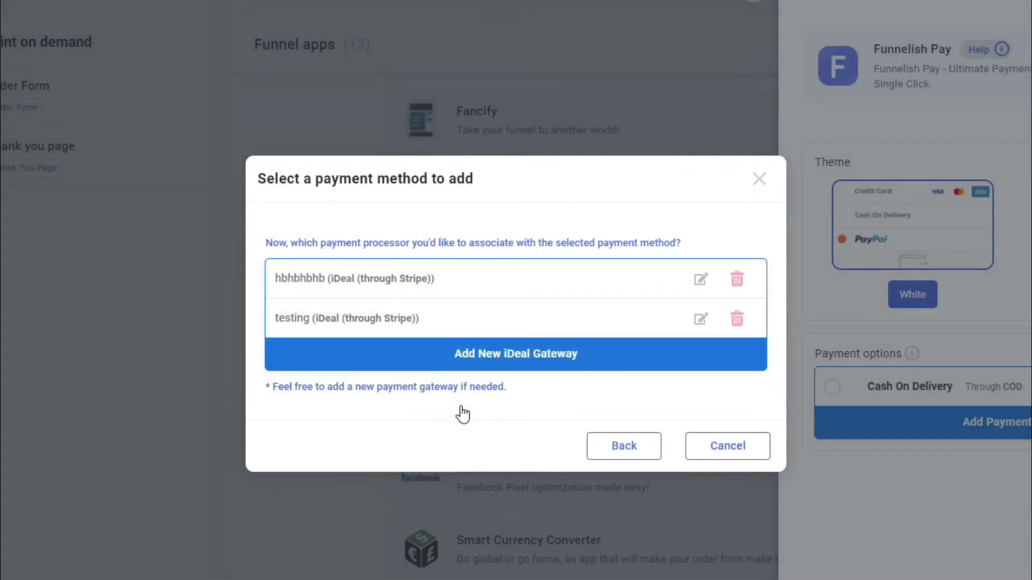
pyautogui.click(509, 364)
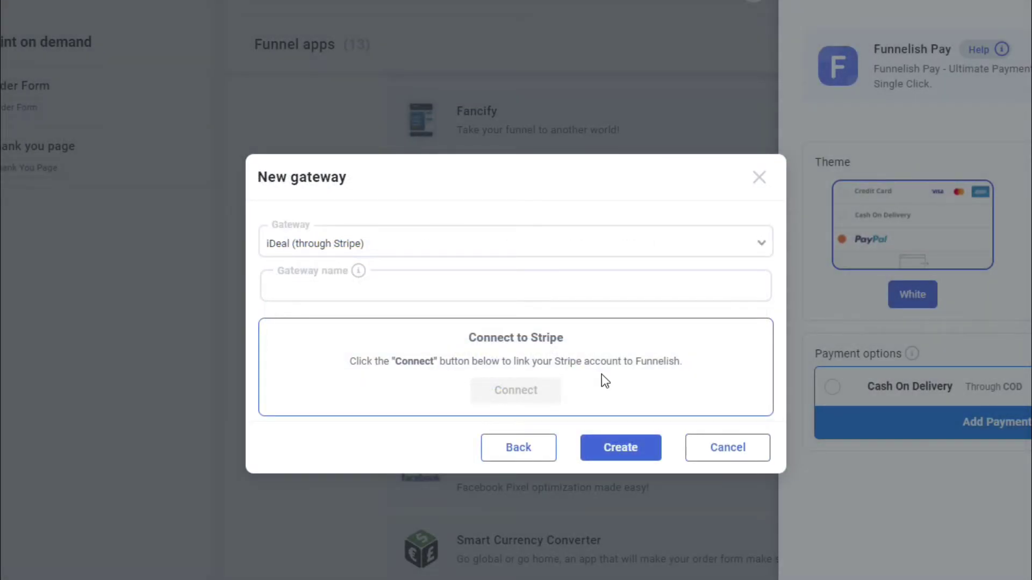
# - Keep iDeal (through Stripe) as the gateway type and name it 'iDeal Gateway'
pyautogui.click(379, 247)
pyautogui.click(317, 273)
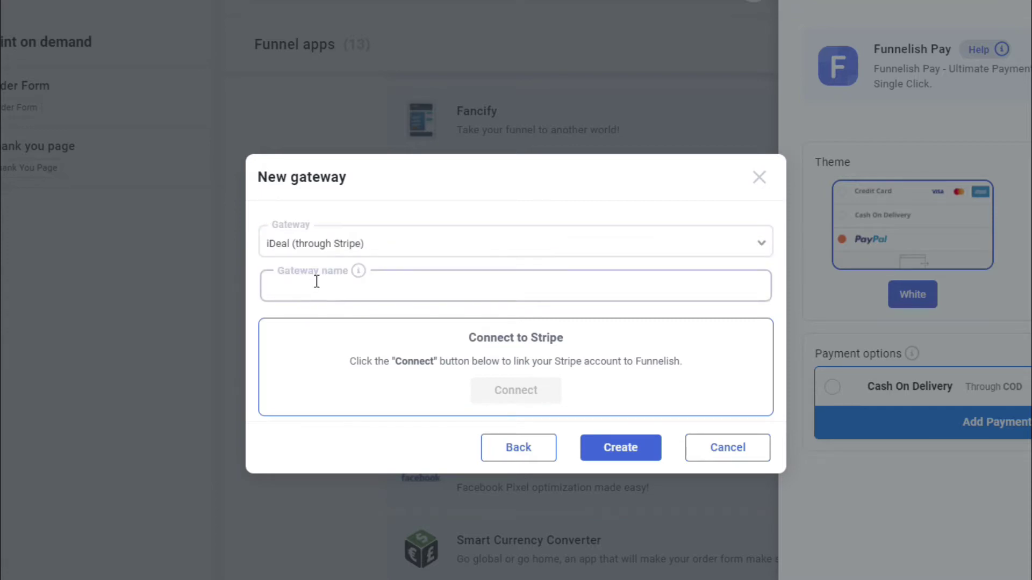
pyautogui.click(317, 280)
pyautogui.moveTo(357, 277)
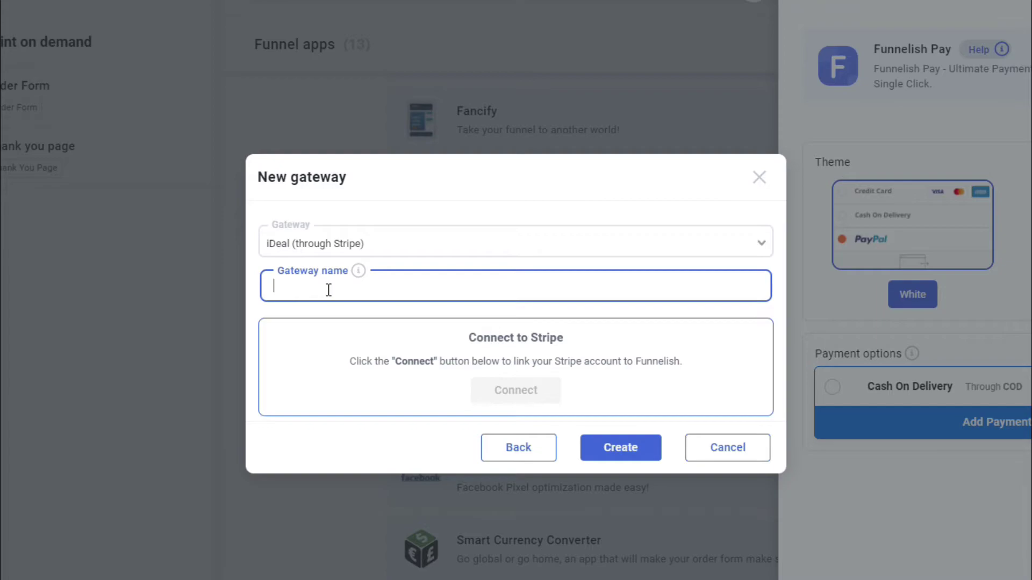
pyautogui.write('iDeal Gaty')
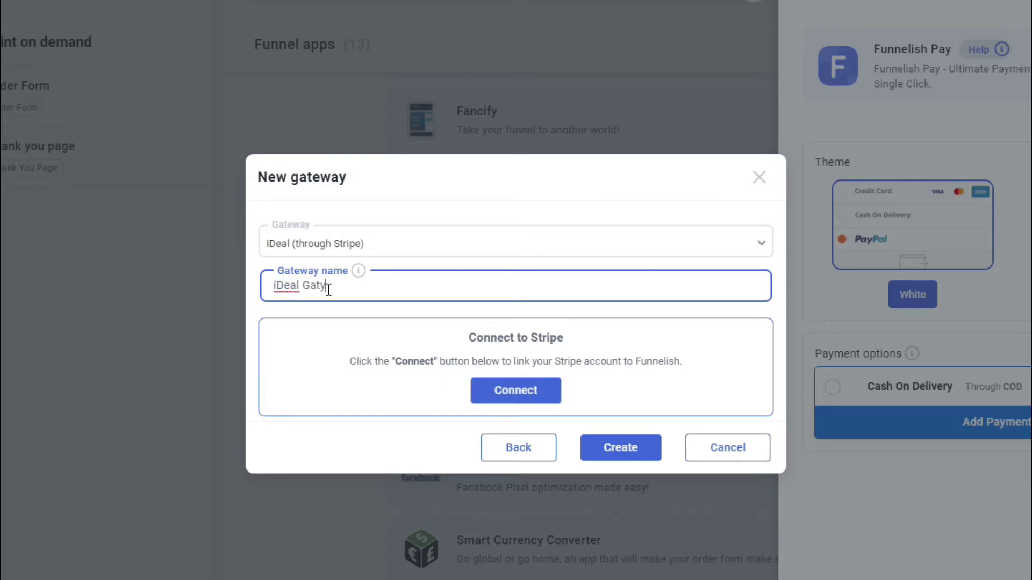
pyautogui.press('BackSpace')
pyautogui.press('BackSpace')
pyautogui.write('teway')
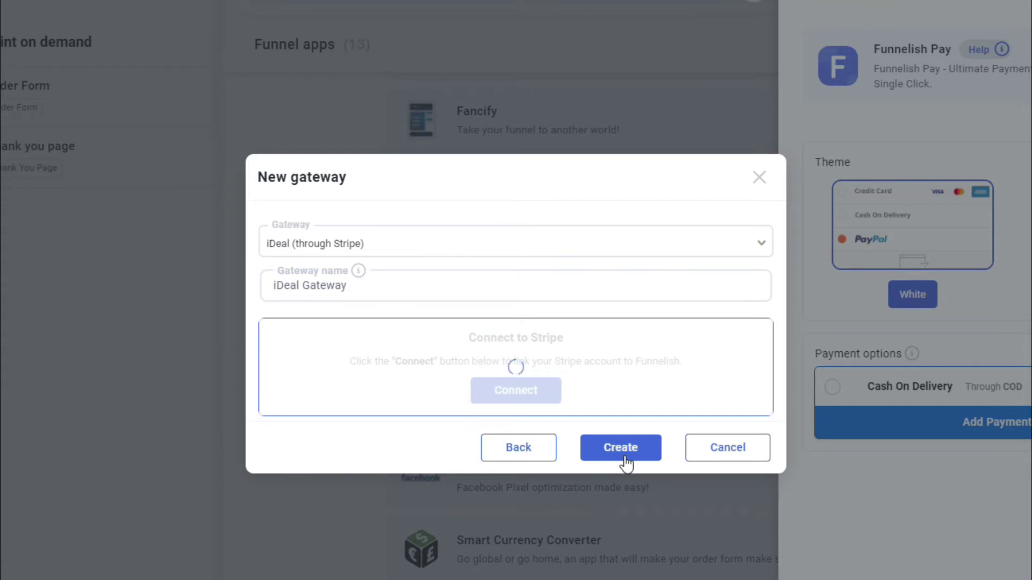
# - Authorize the chosen Stripe account to connect to Funnelish
pyautogui.click(625, 451)
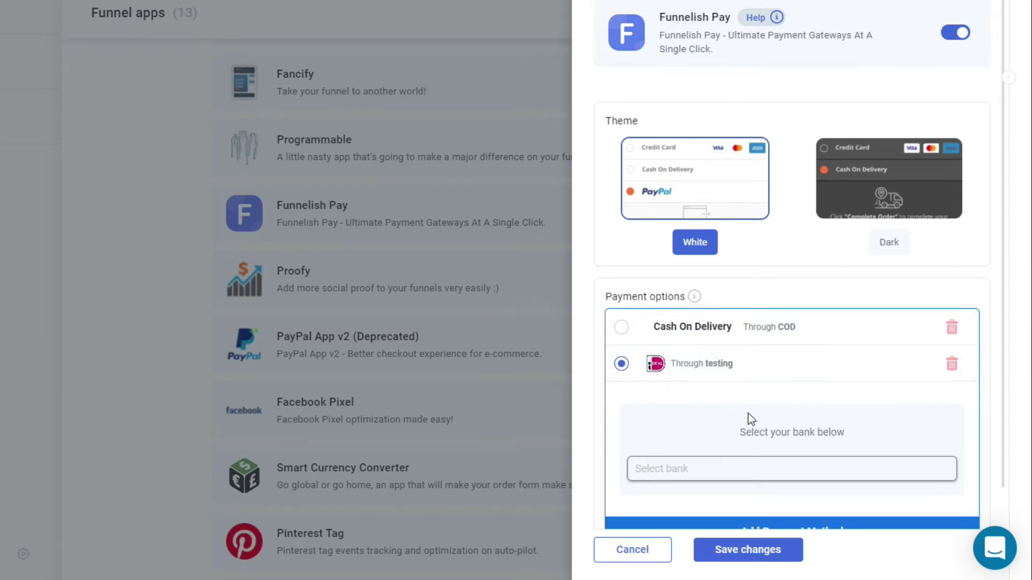
# - Replace the 'Select your bank below' prompt with 'Select your money making company' and save
pyautogui.scroll(-1, 721, 431)
pyautogui.click(768, 393)
pyautogui.tripleClick(774, 393)
pyautogui.press('BackSpace')
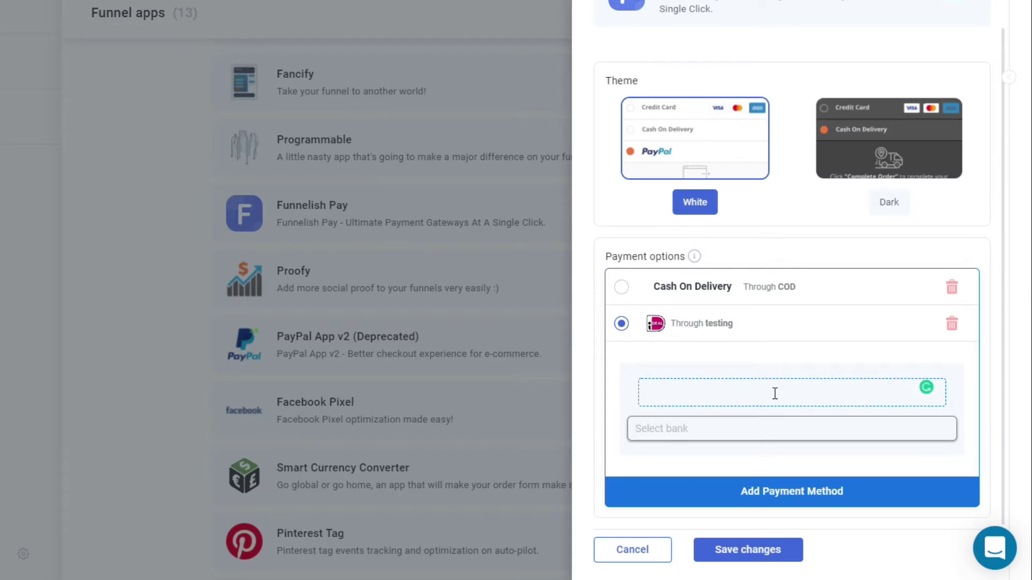
pyautogui.write('Select your money making ')
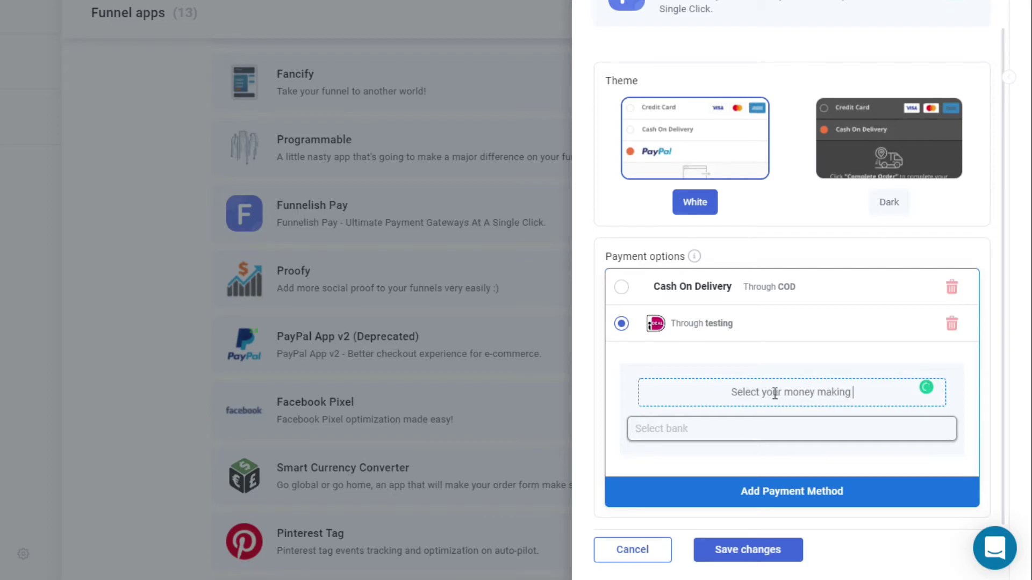
pyautogui.write('company')
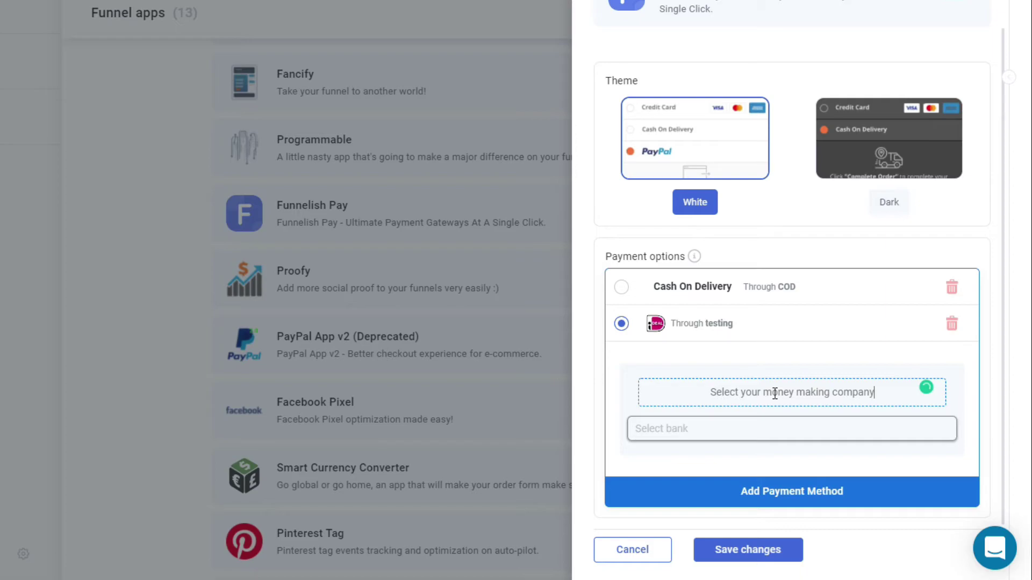
pyautogui.tripleClick(753, 392)
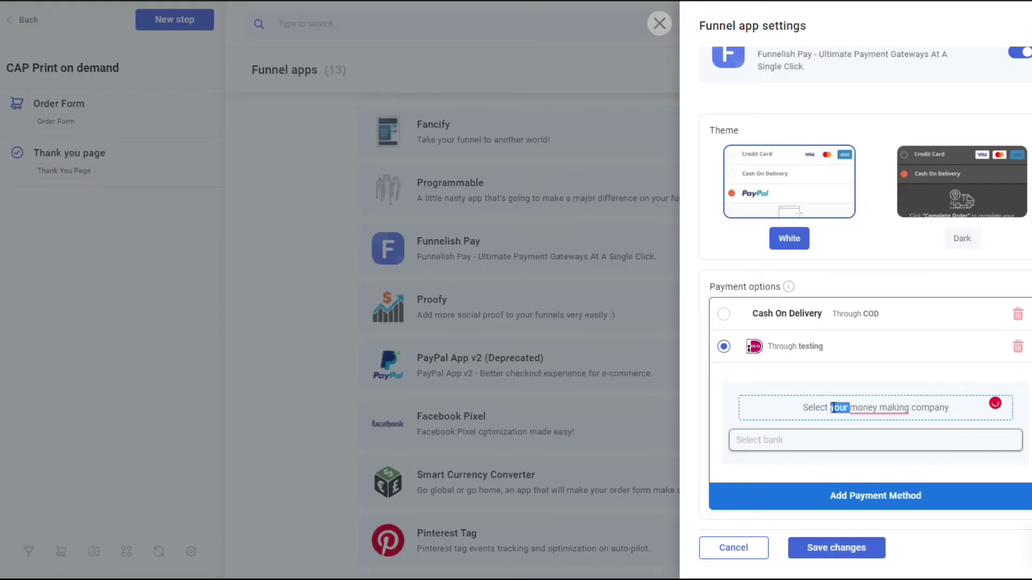
pyautogui.click(848, 551)
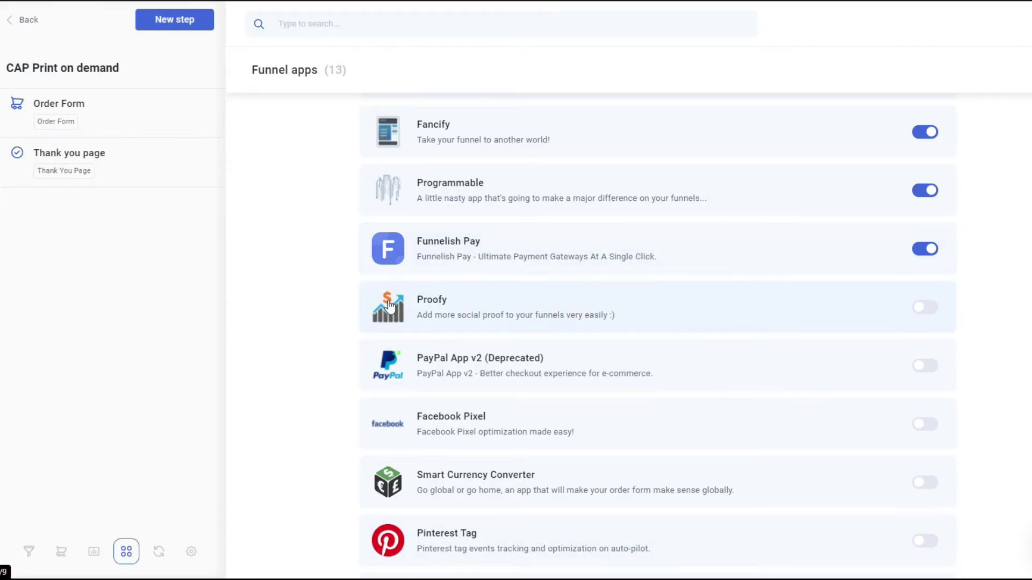
# - Open the Order Form, advance to step 2 and choose the Shirt product
pyautogui.click(119, 118)
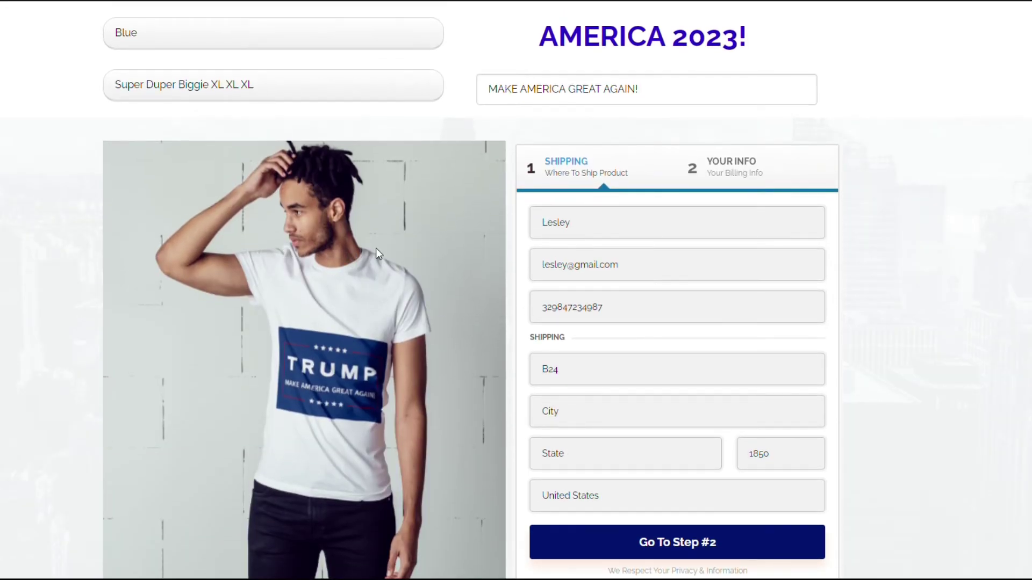
pyautogui.click(675, 524)
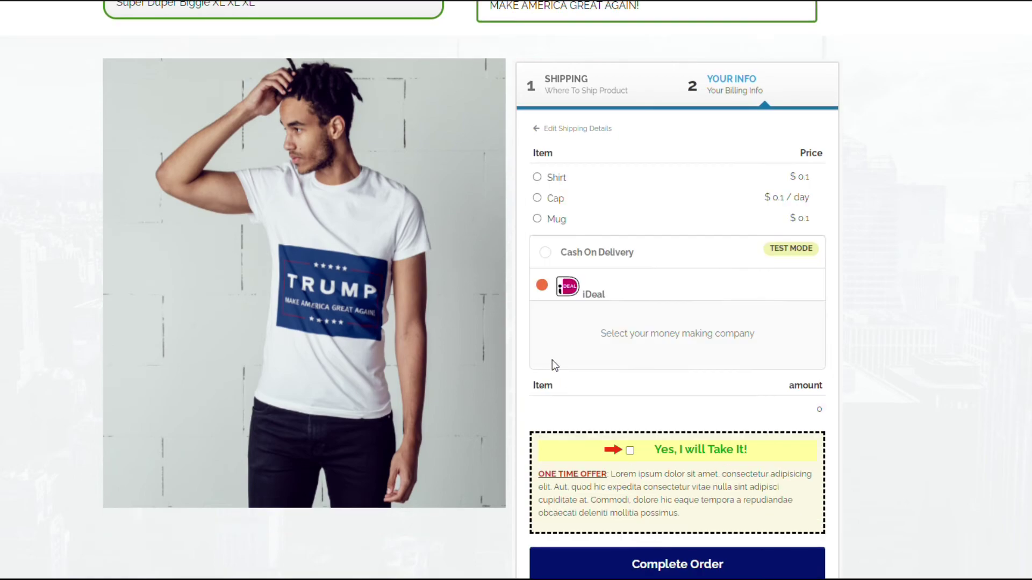
pyautogui.click(538, 177)
# - Point out the new bank prompt wording and browse the iDeal bank list
pyautogui.scroll(-5, 532, 317)
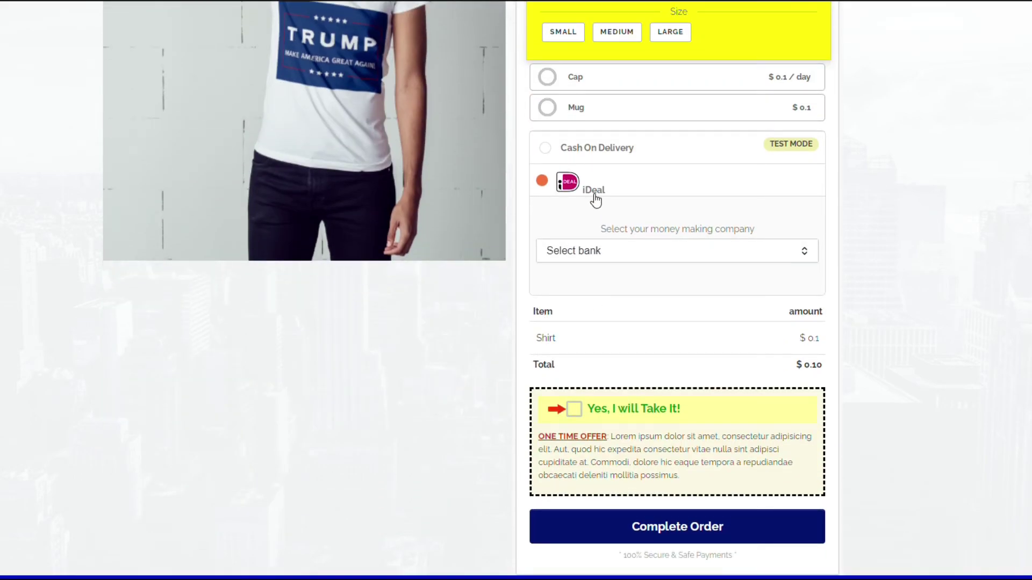
pyautogui.moveTo(600, 229); pyautogui.dragTo(754, 231)
pyautogui.click(661, 251)
pyautogui.scroll(-1, 624, 311)
pyautogui.scroll(1, 618, 310)
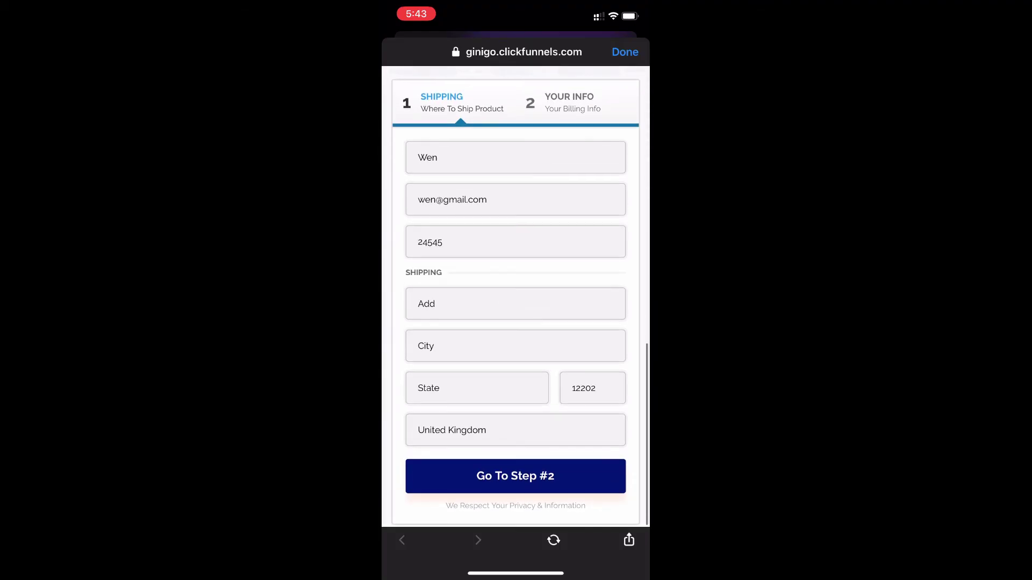
# - On the phone, advance to payment, pick Knab as the iDeal bank and complete the order
pyautogui.click(515, 477)
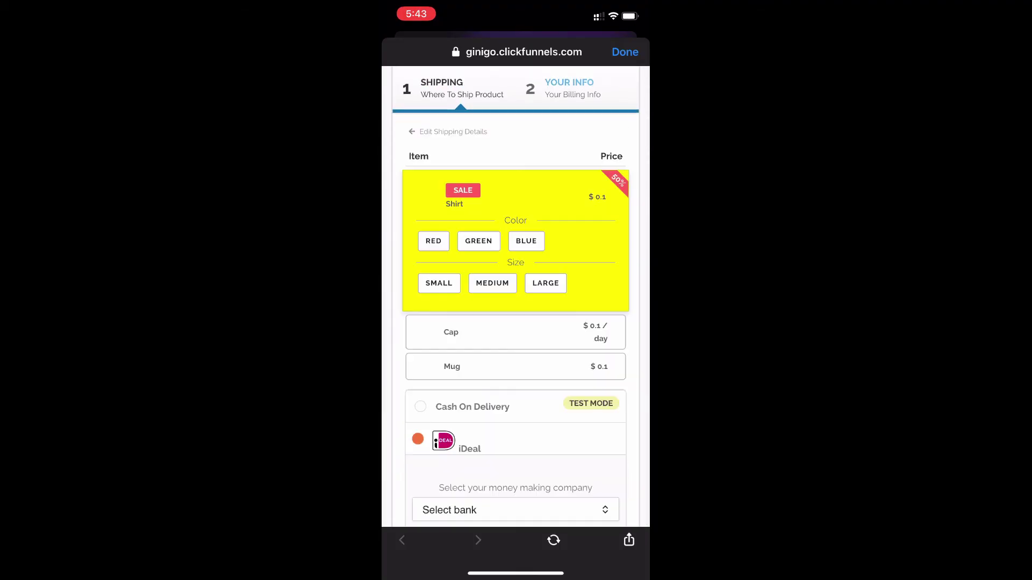
pyautogui.scroll(-3, 515, 295)
pyautogui.scroll(-2, 516, 296)
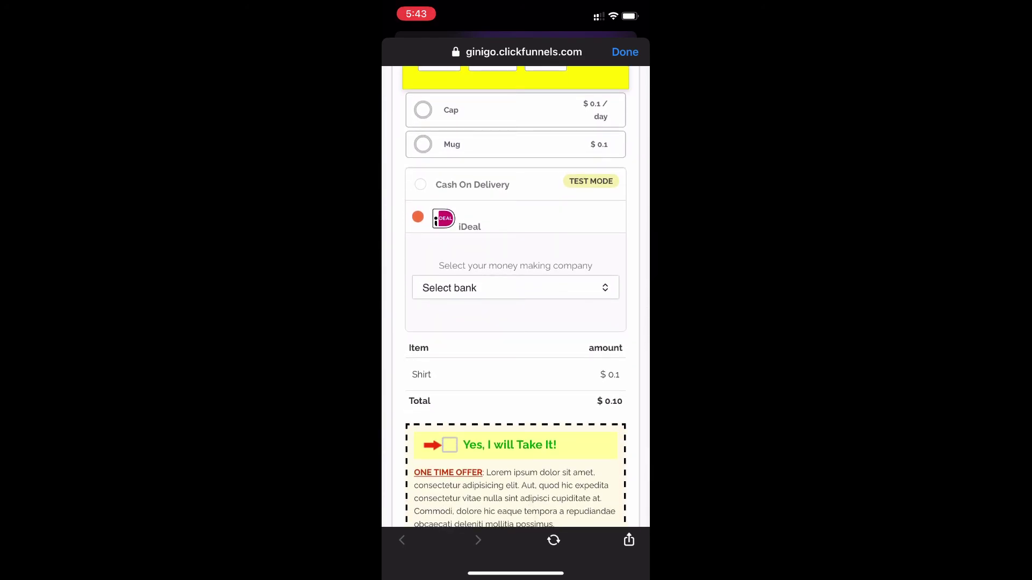
pyautogui.click(516, 288)
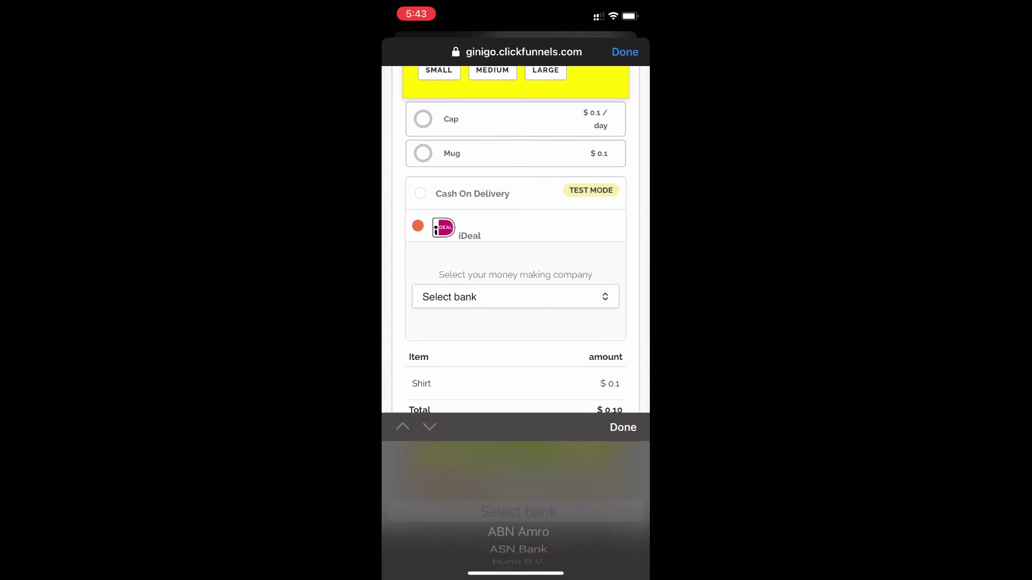
pyautogui.scroll(-5, 518, 510)
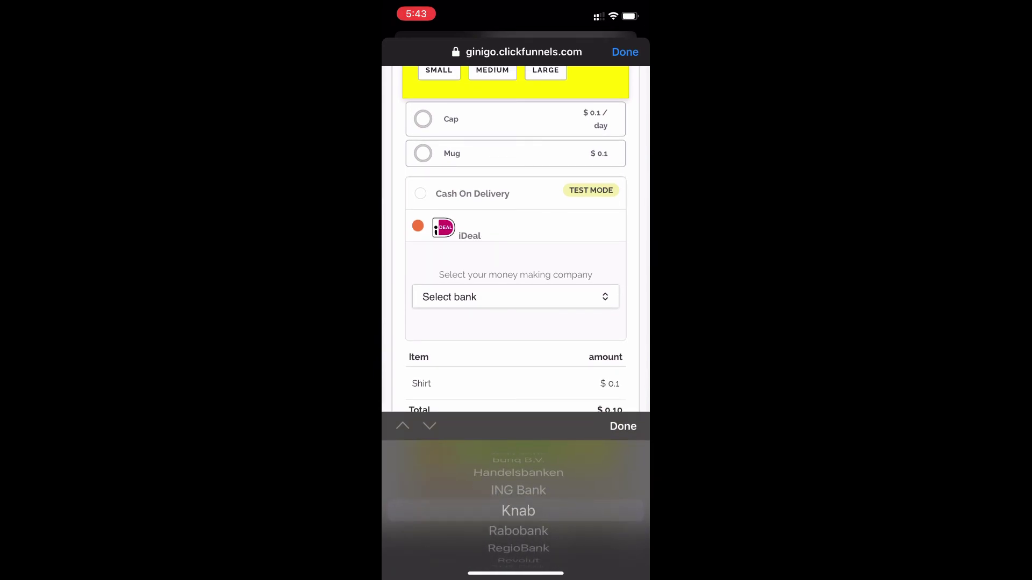
pyautogui.click(622, 426)
pyautogui.scroll(-3, 516, 322)
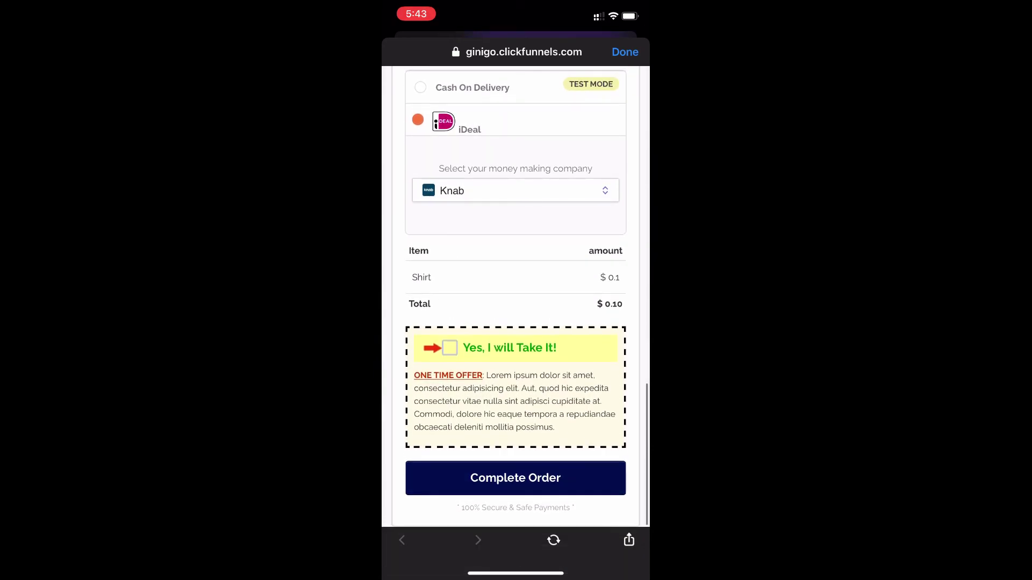
pyautogui.click(515, 478)
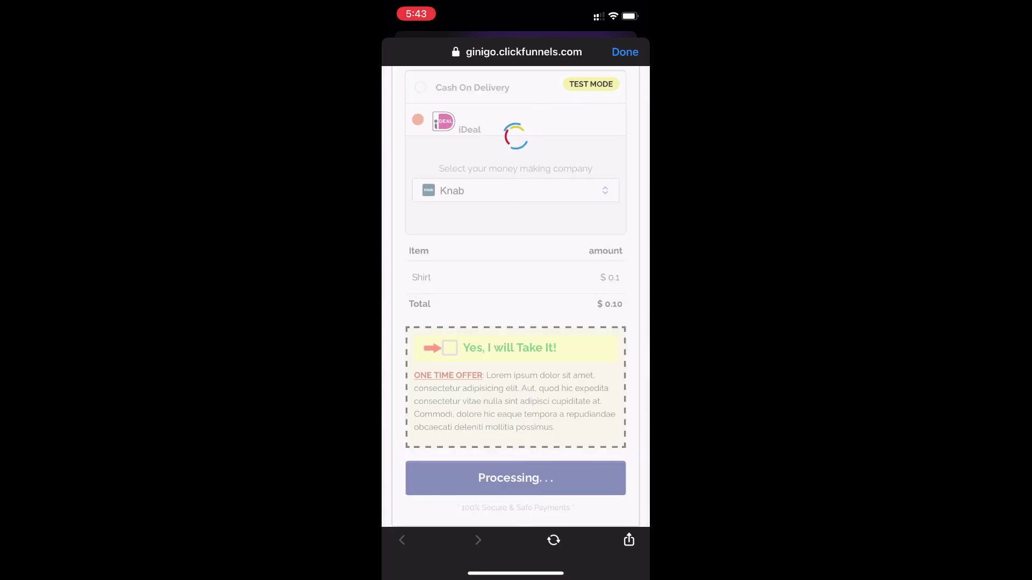